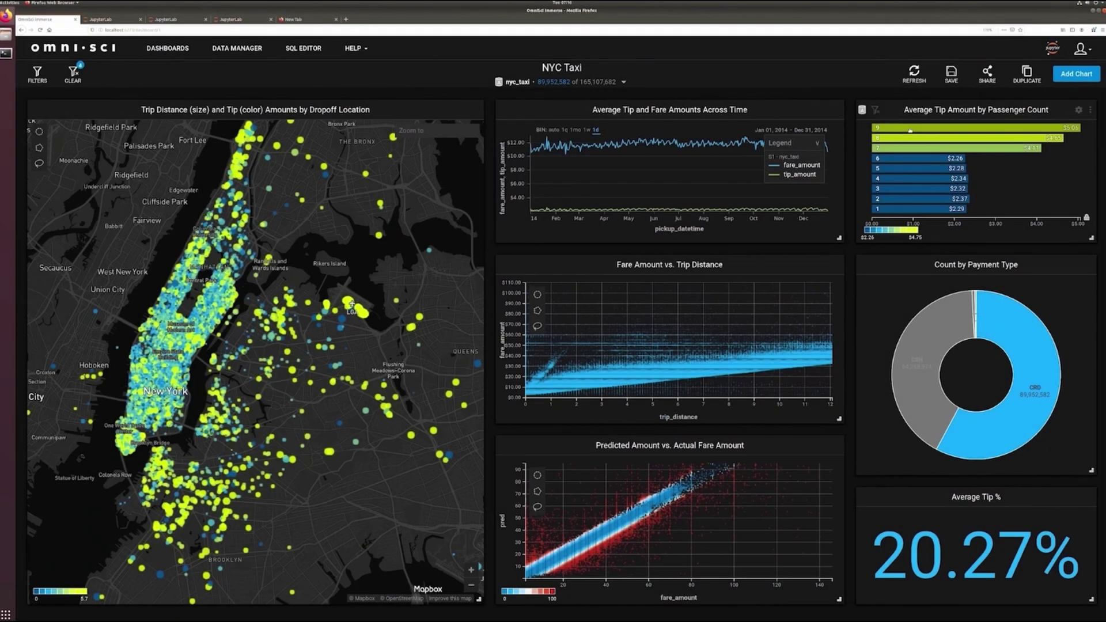
Cross-filter the NYC Taxi dashboard to 9- and 8-passenger trips via the Average Tip chart bars
left_click(909, 129)
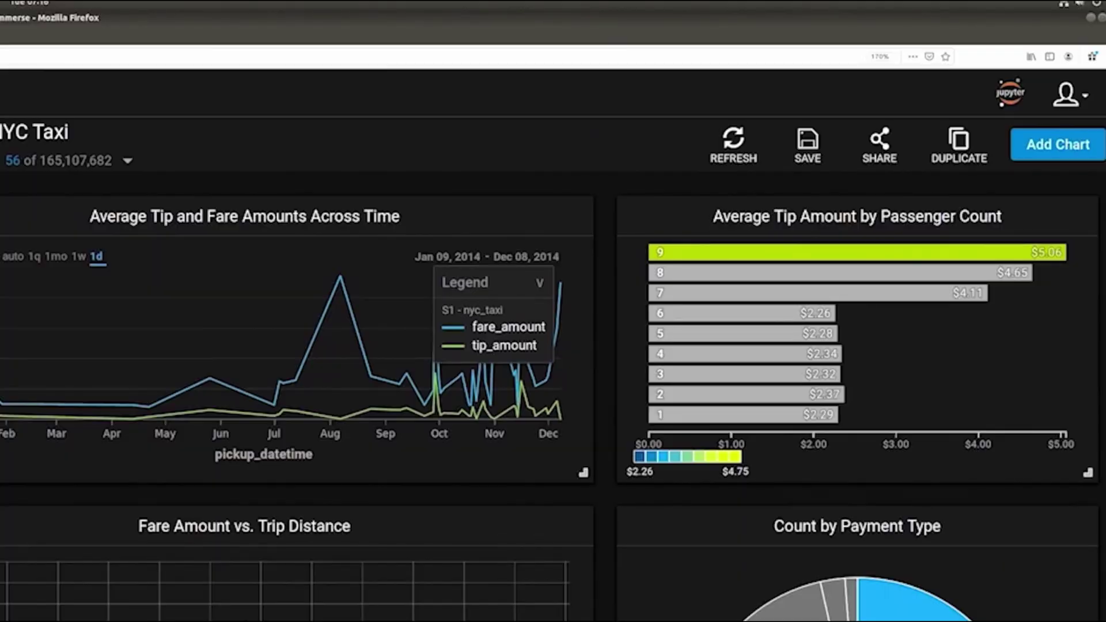
left_click(695, 276, "ctrl")
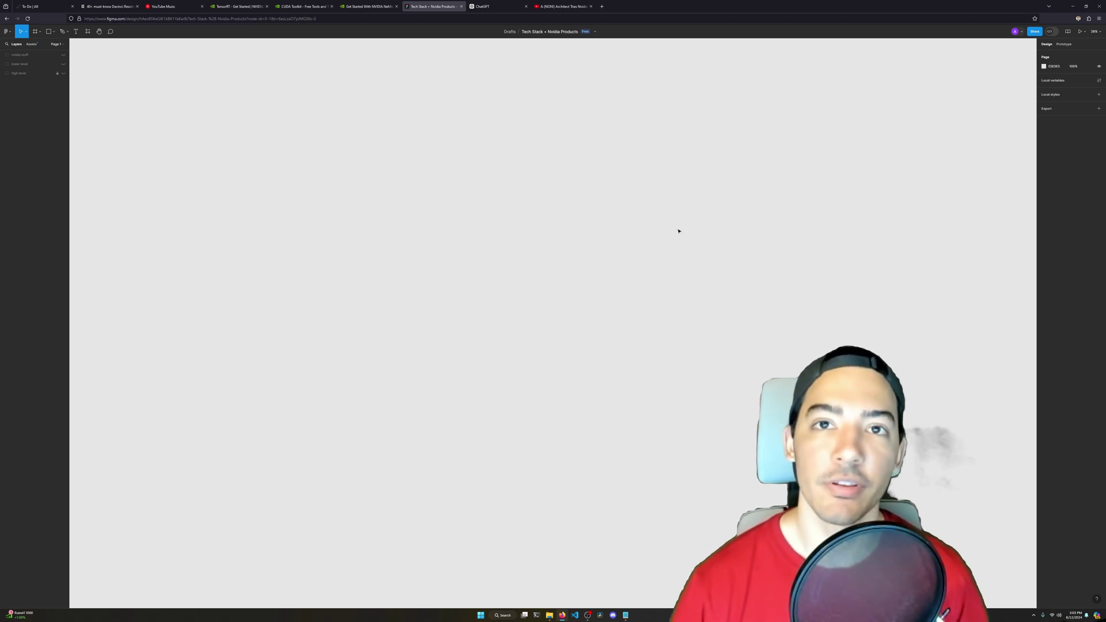
Unhide the 'high level' layer so the Postgres, Django, Next, Azure and Vercel logos appear
left_click(63, 73)
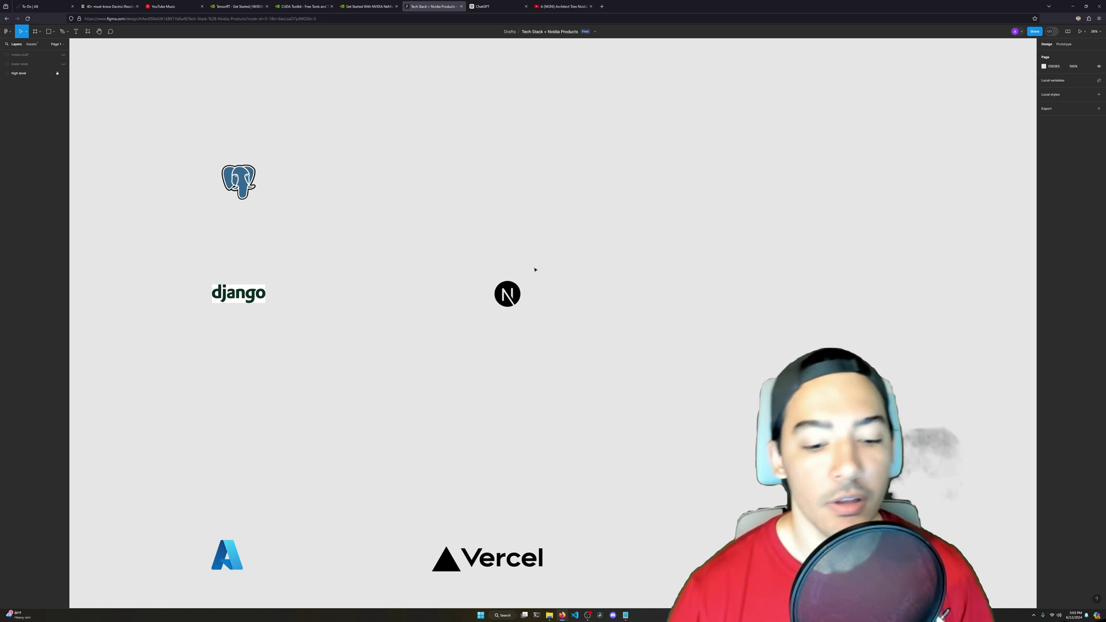
scroll(536, 271, "down", 2)
scroll(558, 217, "down", 1)
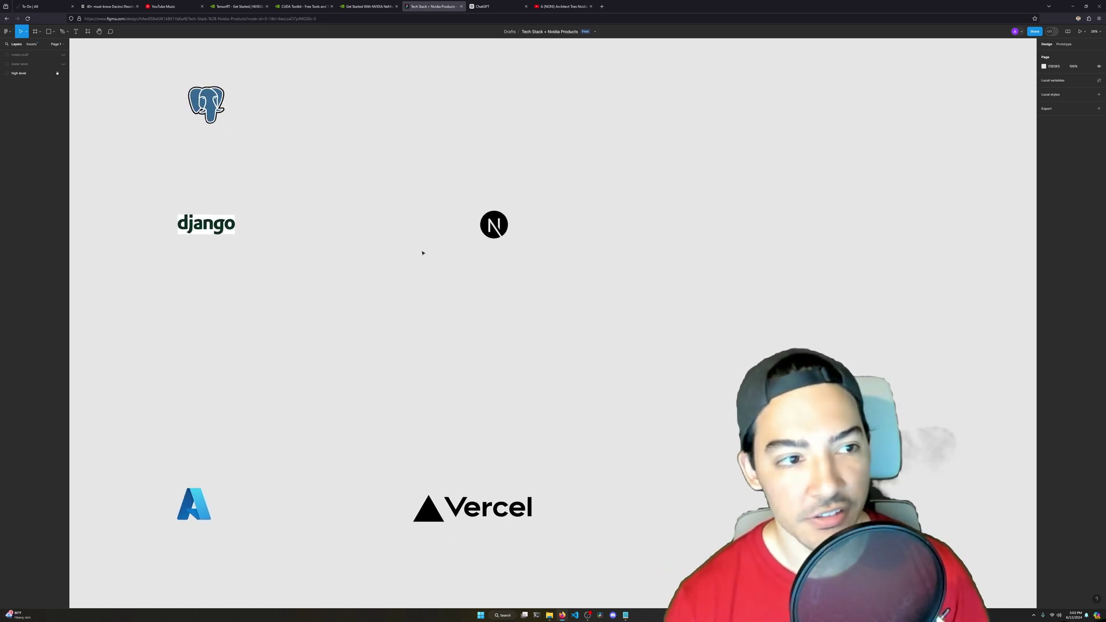
scroll(422, 253, "down", 2)
scroll(422, 254, "left", 2)
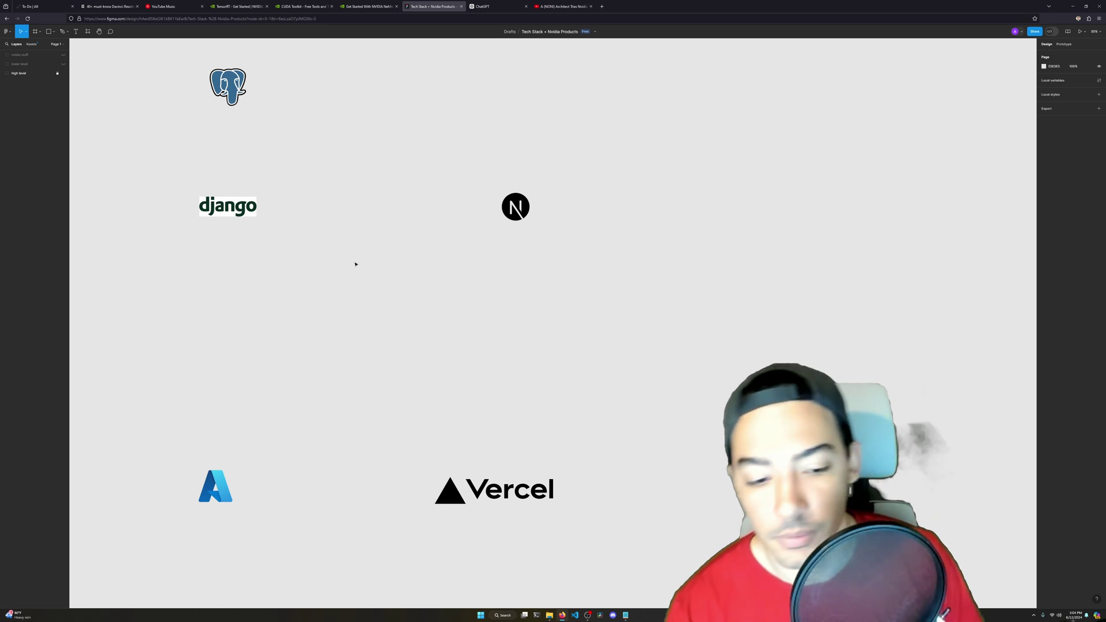
scroll(338, 412, "down", 2)
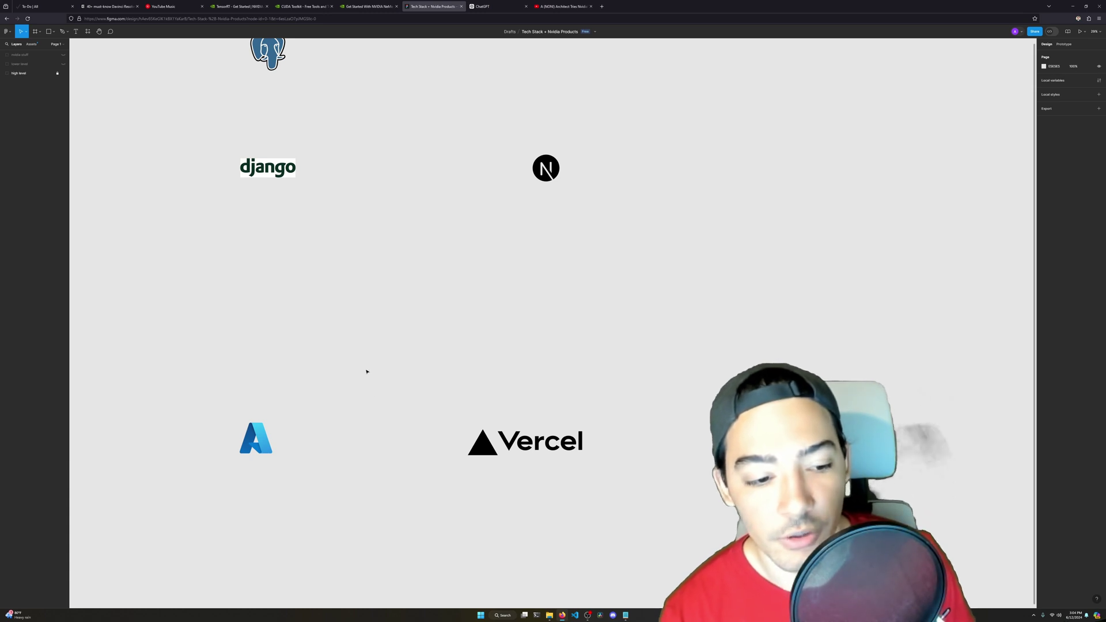
left_click_drag(366, 370, 316, 428)
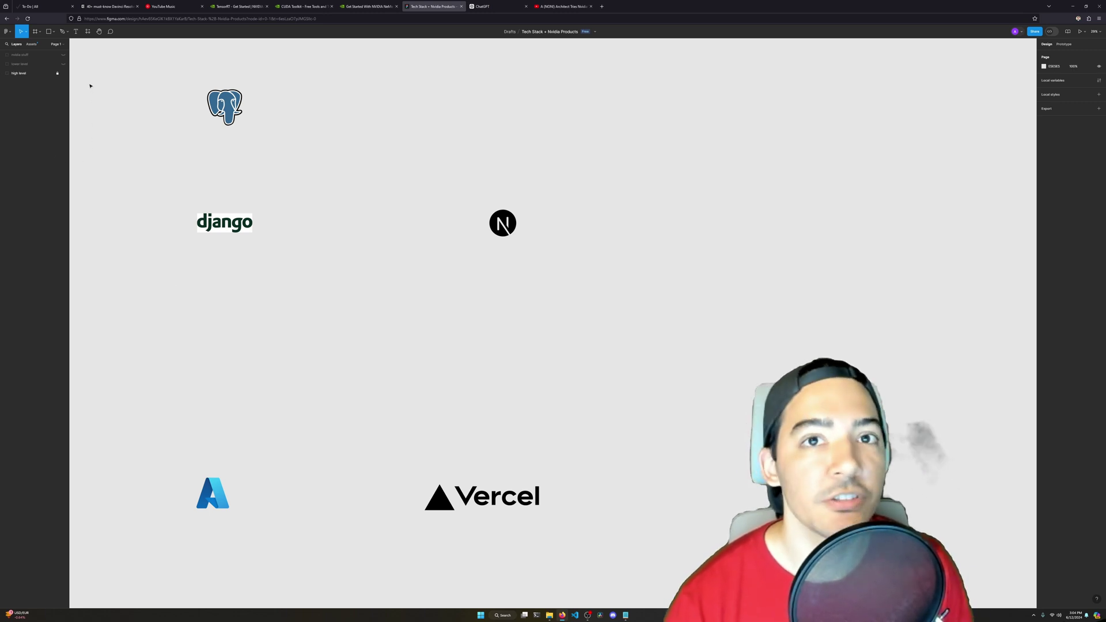
Unhide the 'Green level' group to add PyTorch, Python, Postman, React, Gunicorn and NGINX logos, then deselect
left_click(67, 64)
left_click(64, 65)
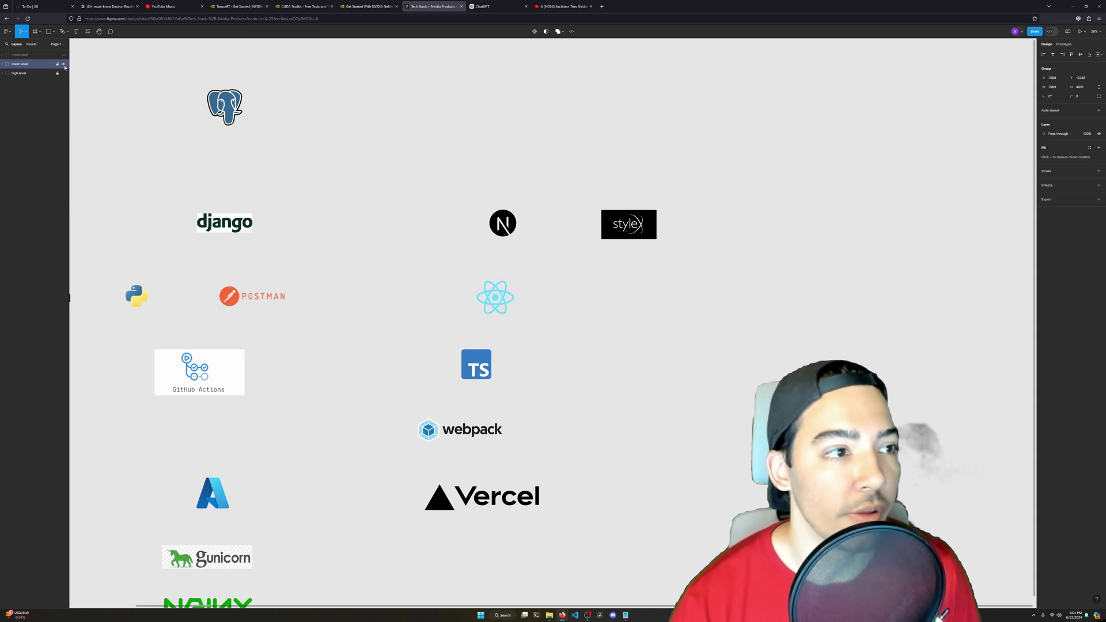
left_click_drag(234, 189, 338, 156)
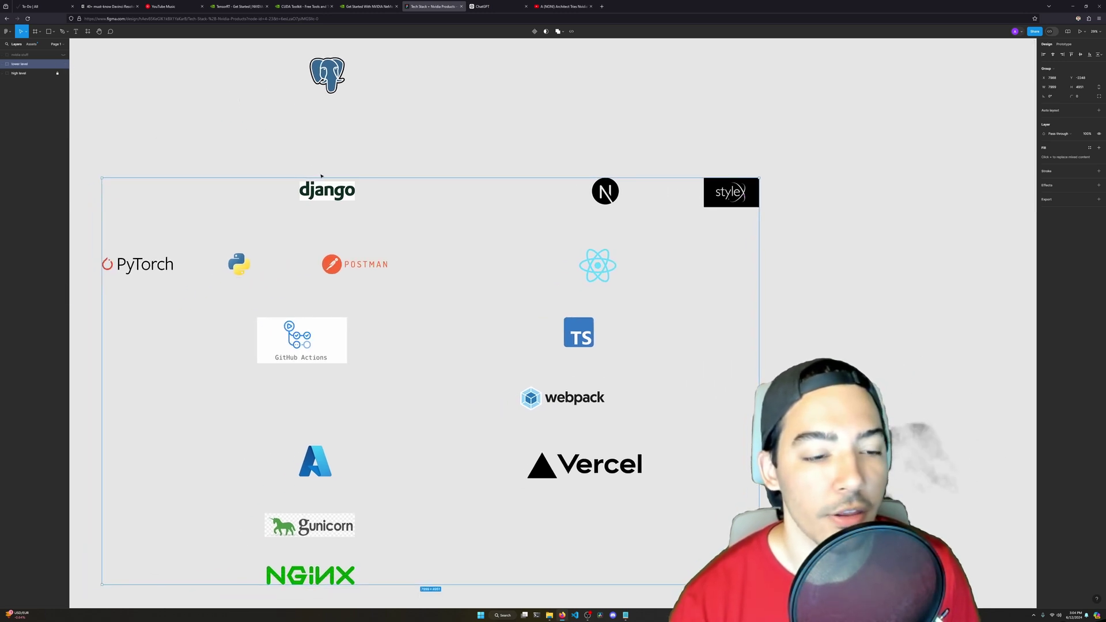
left_click(481, 152)
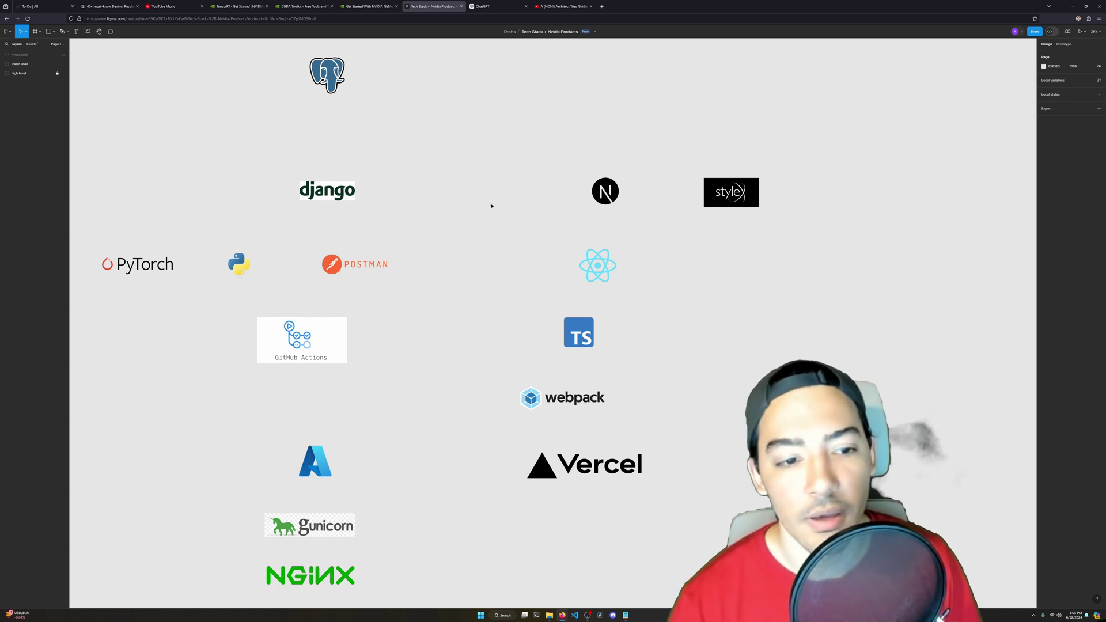
left_click_drag(490, 206, 507, 205)
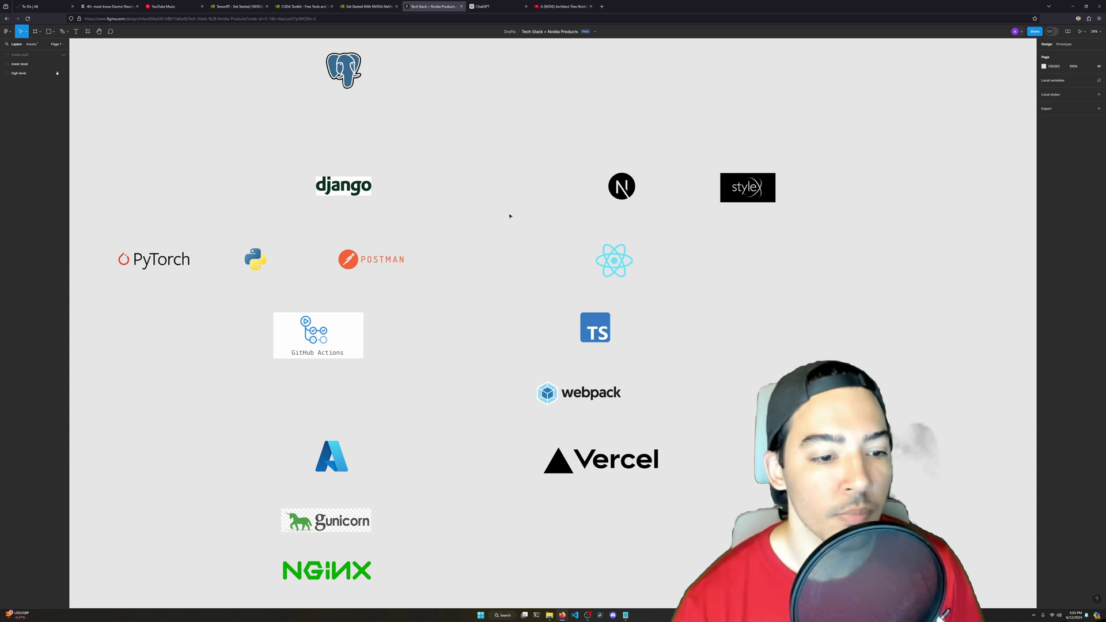
left_click_drag(509, 216, 533, 209)
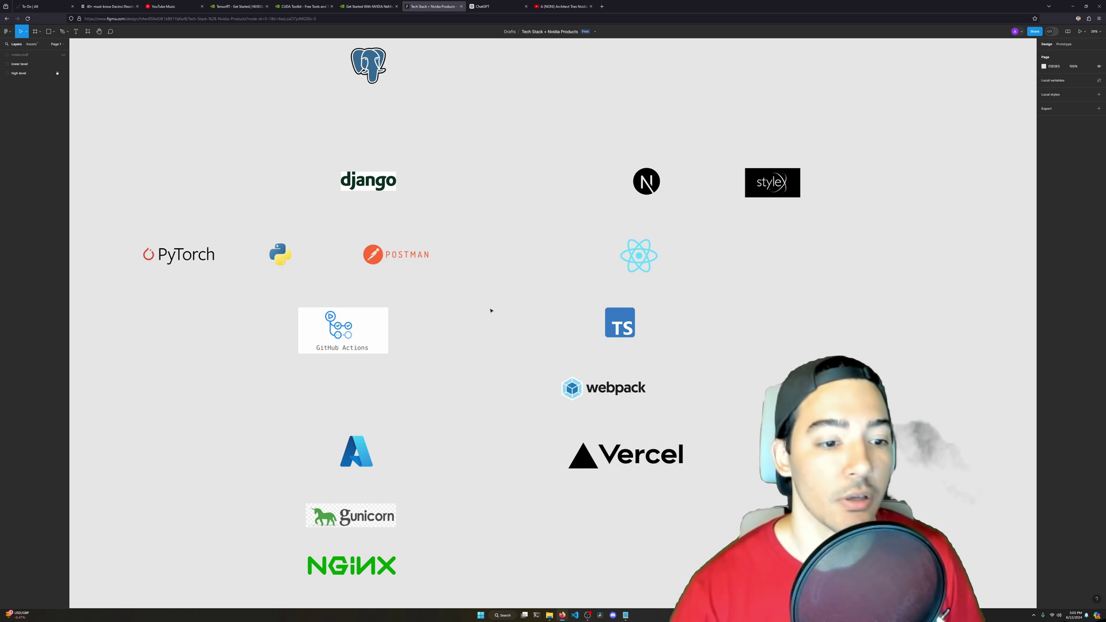
scroll(449, 343, "down", 1)
scroll(448, 343, "down", 1)
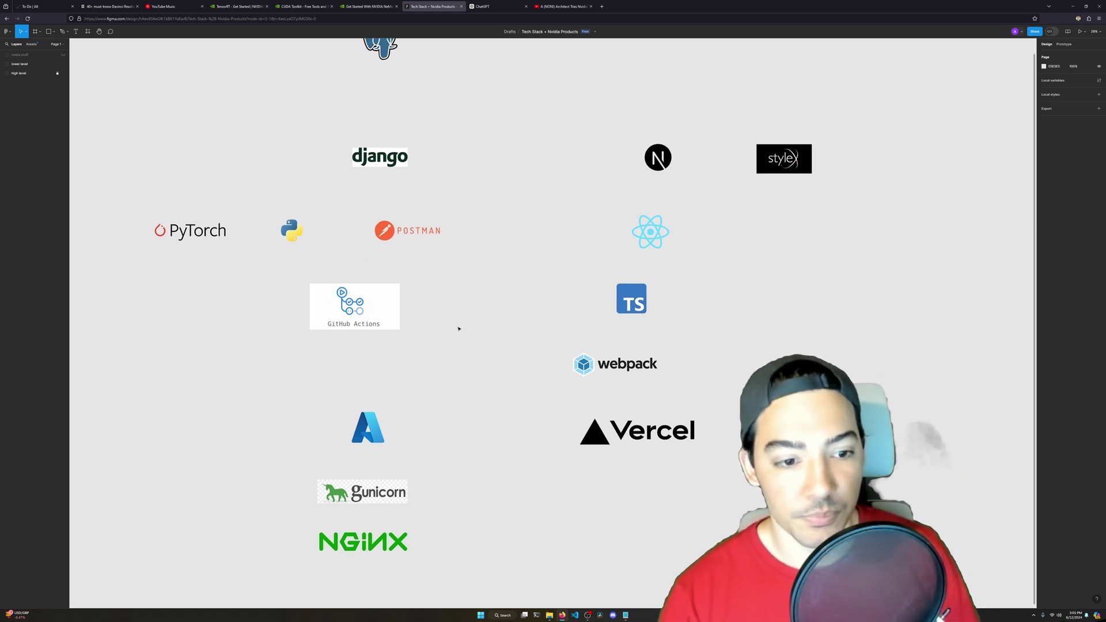
scroll(457, 325, "down", 1)
scroll(474, 292, "down", 1)
left_click_drag(480, 279, 486, 329)
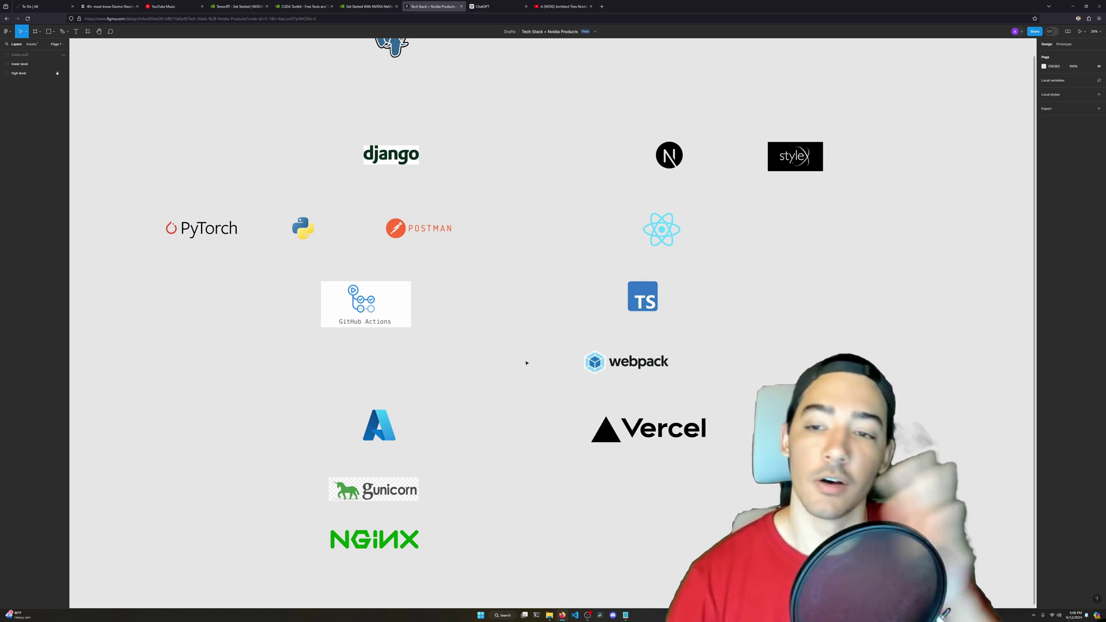
left_click_drag(598, 309, 539, 323)
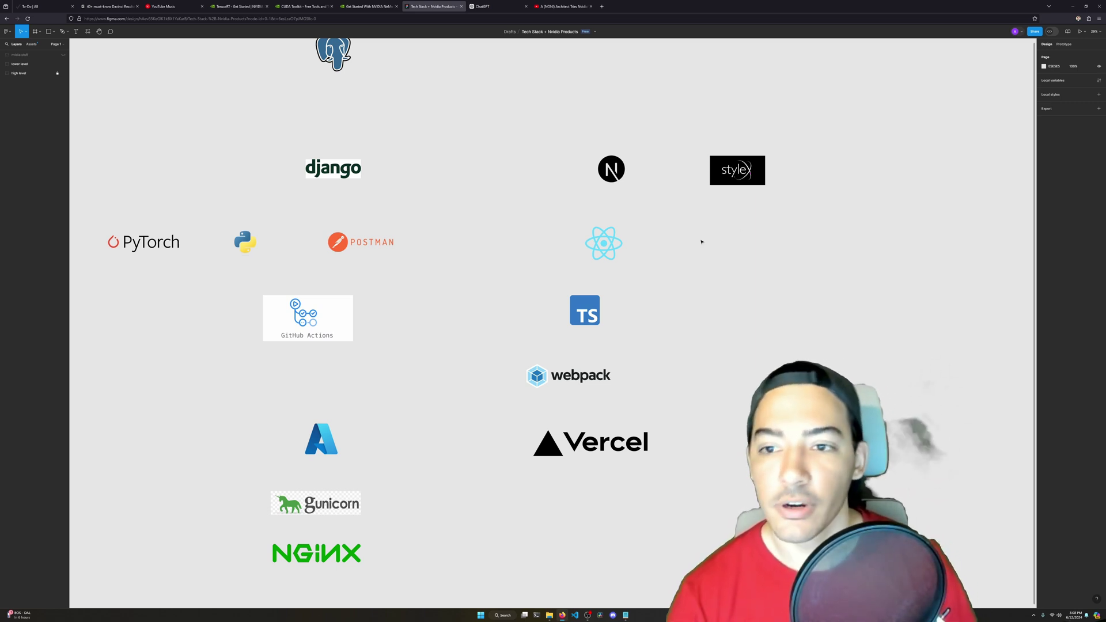
Pan the canvas to reframe the logo board
left_click_drag(701, 254, 725, 222)
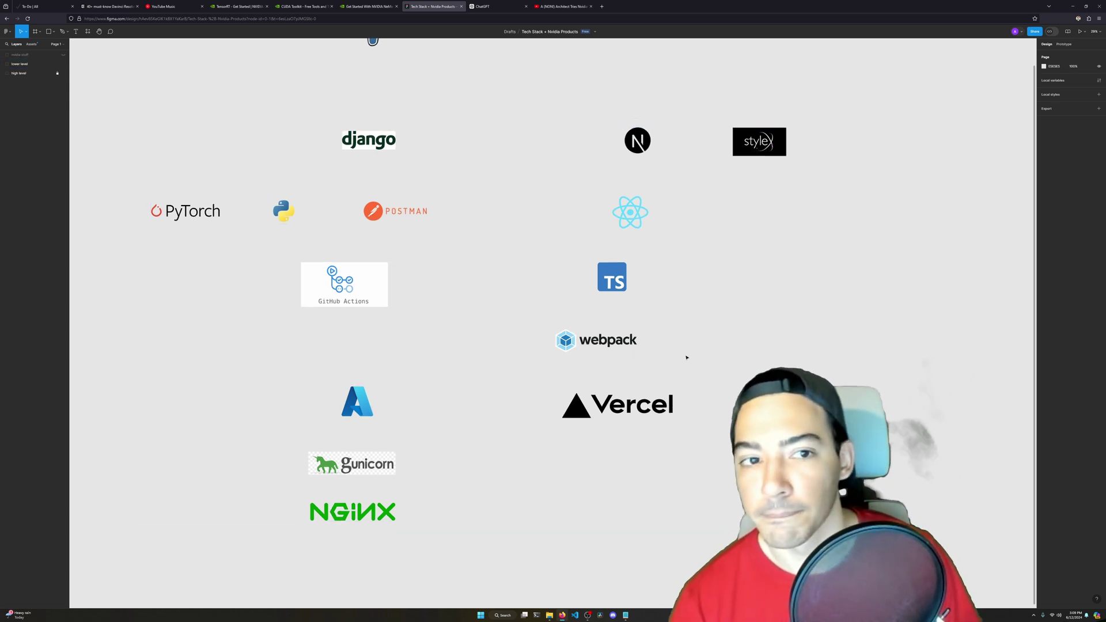
scroll(683, 356, "down", 2)
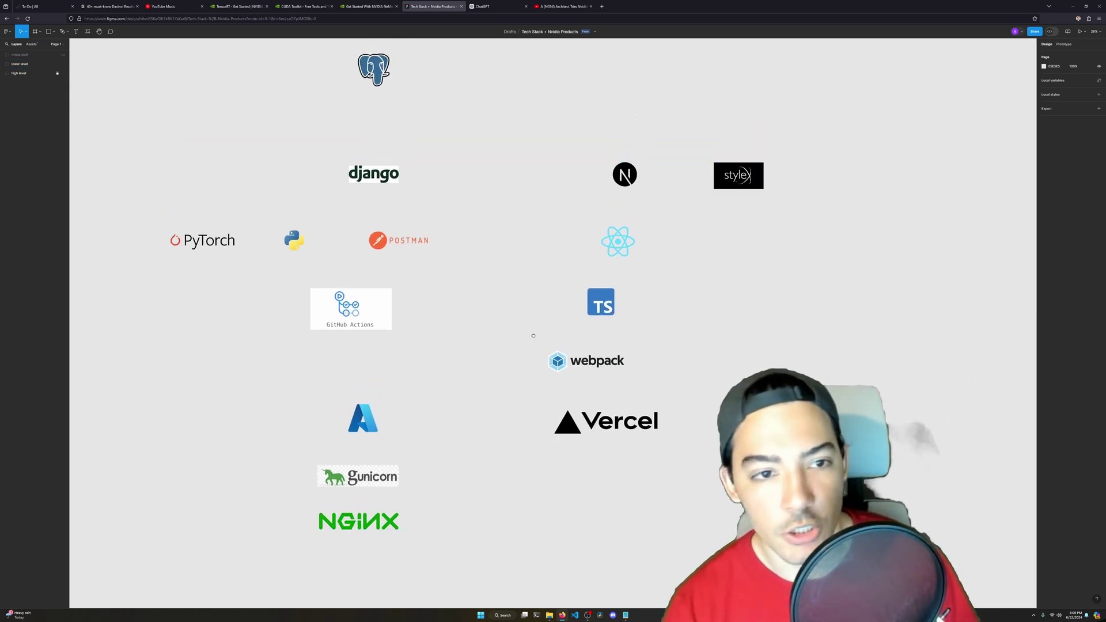
scroll(530, 337, "up", 1)
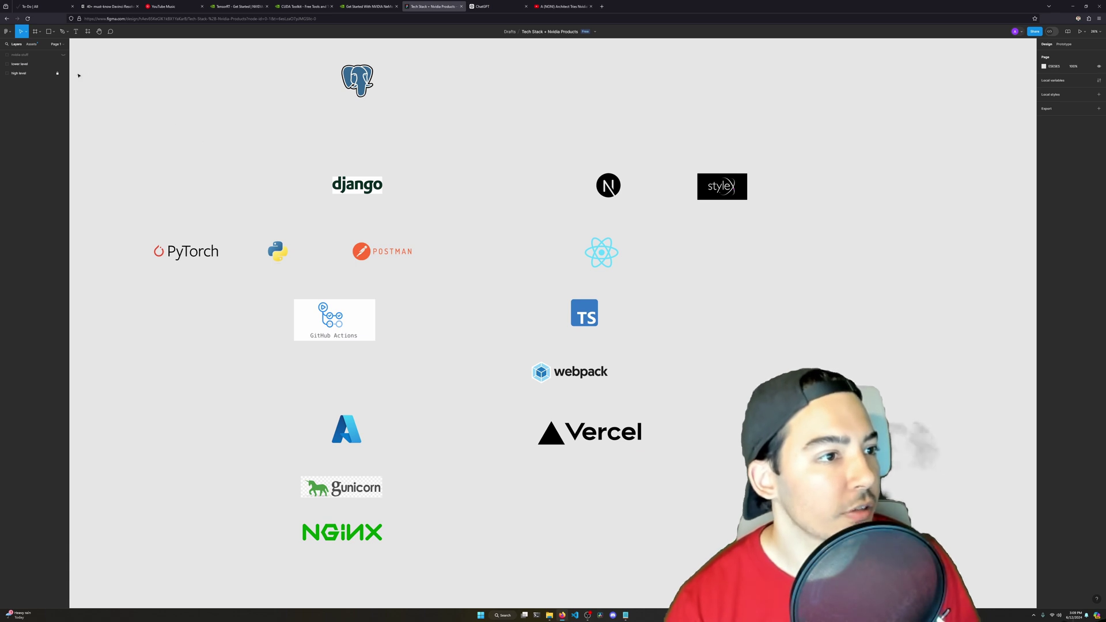
Hide the 'lower level' layer and unhide 'nvidia stuff' to show Nsight, cuDNN, RAPIDS, NeMo, Merlin, GRID and Triton
left_click(63, 64)
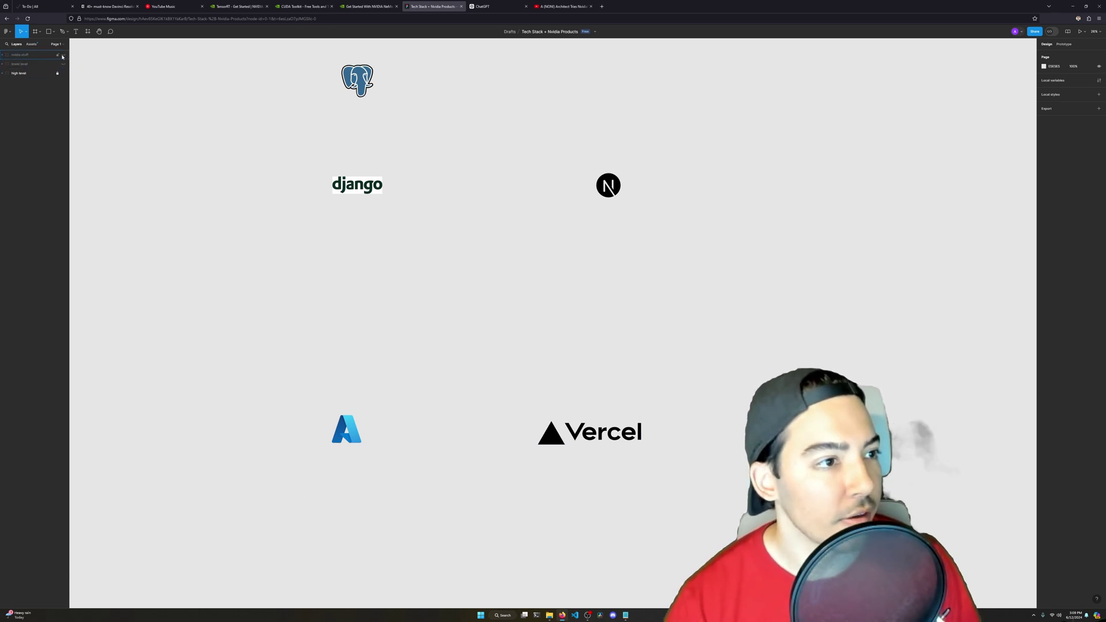
left_click(63, 56)
scroll(265, 140, "up", 1)
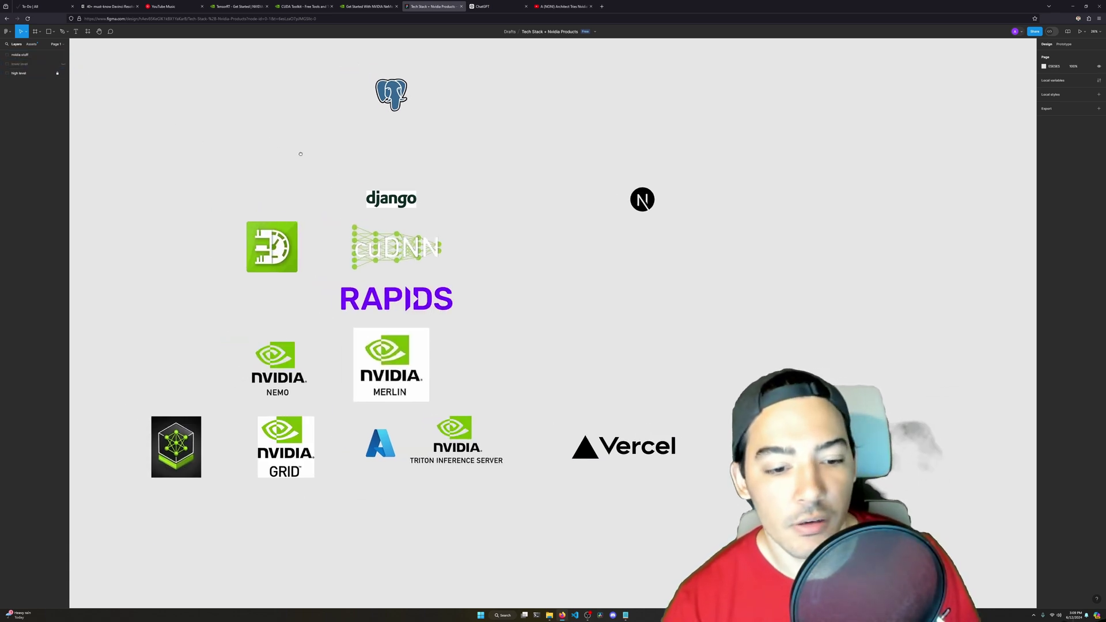
scroll(291, 154, "up", 1)
scroll(288, 167, "up", 1)
scroll(285, 171, "up", 1)
scroll(286, 172, "up", 1)
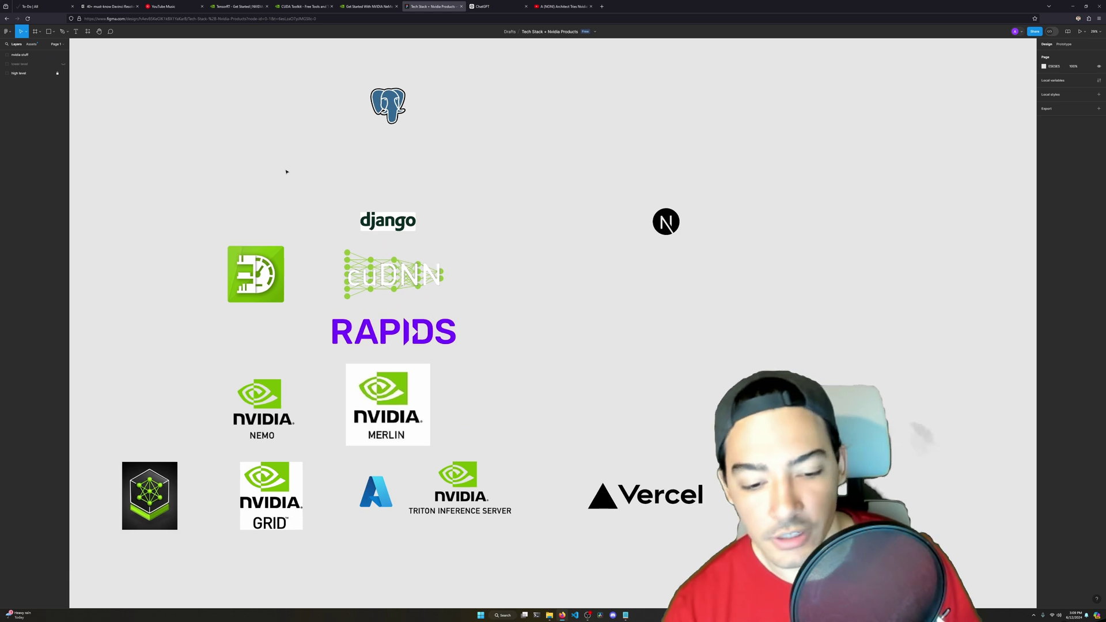
scroll(326, 182, "up", 1)
scroll(334, 187, "up", 1)
scroll(339, 186, "up", 1)
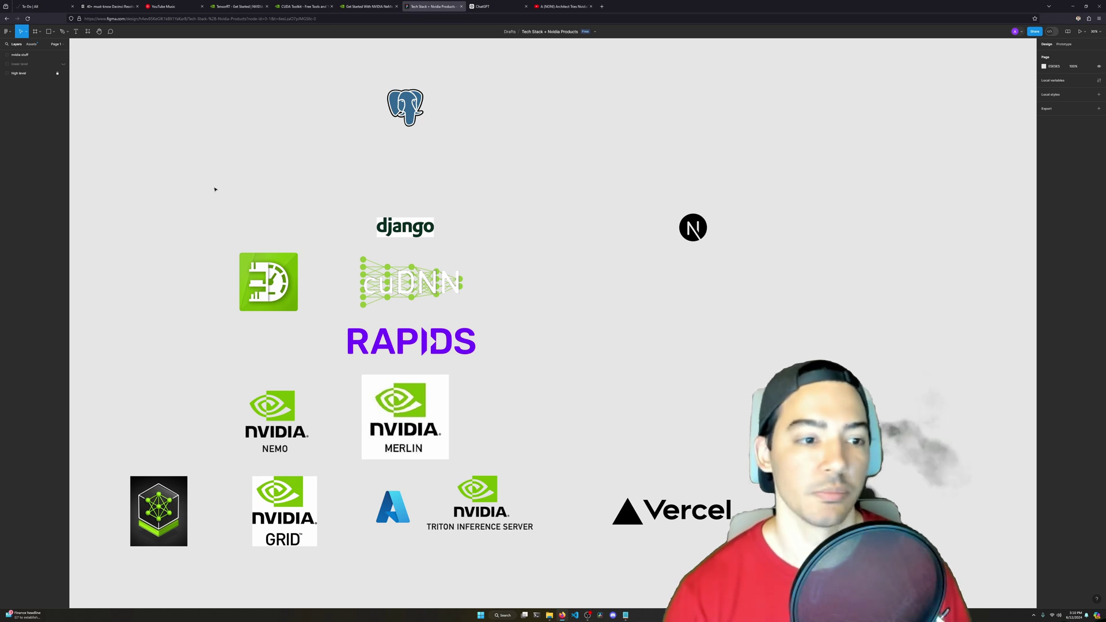
scroll(243, 209, "down", 2)
scroll(346, 214, "down", 3)
scroll(364, 214, "down", 1)
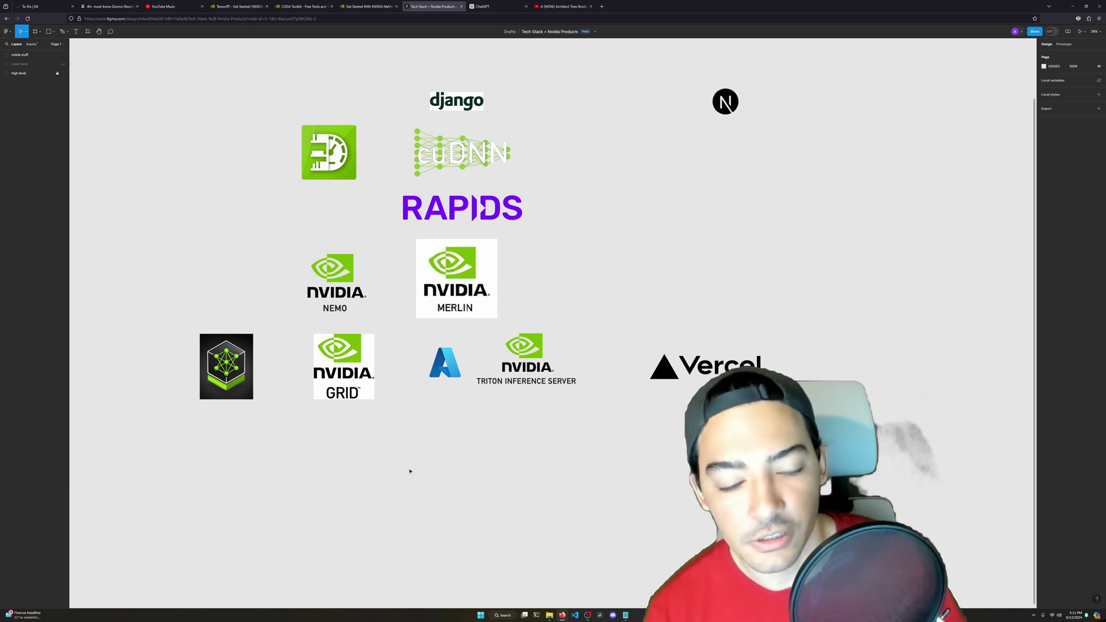
left_click_drag(409, 467, 434, 447)
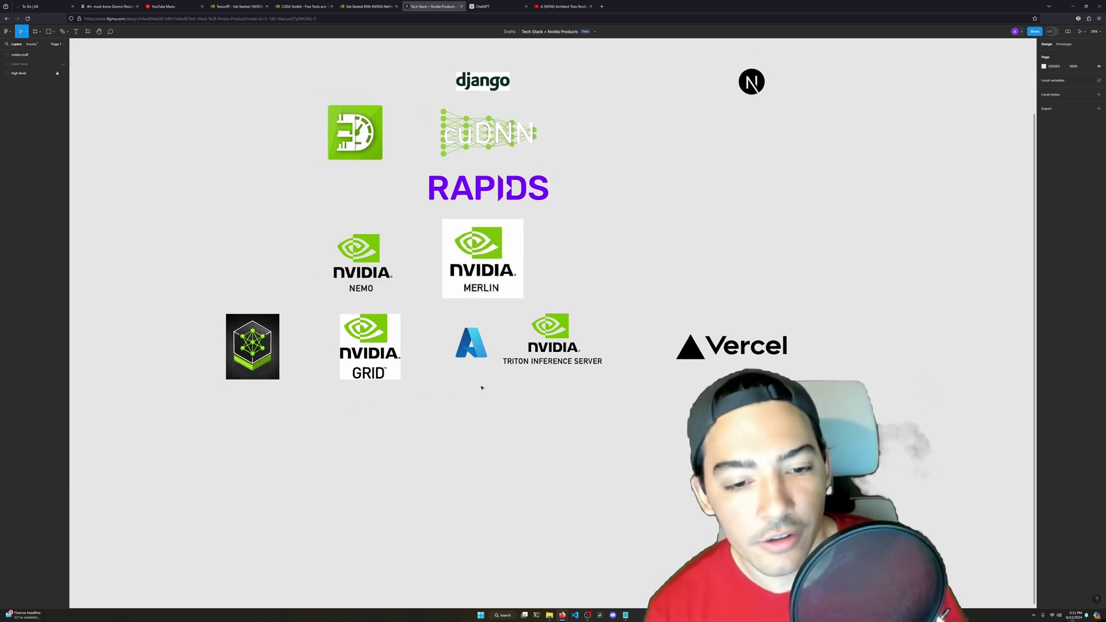
mouse_move(365, 402)
left_mouse_down()
mouse_move(338, 408)
mouse_move(258, 464)
left_mouse_up()
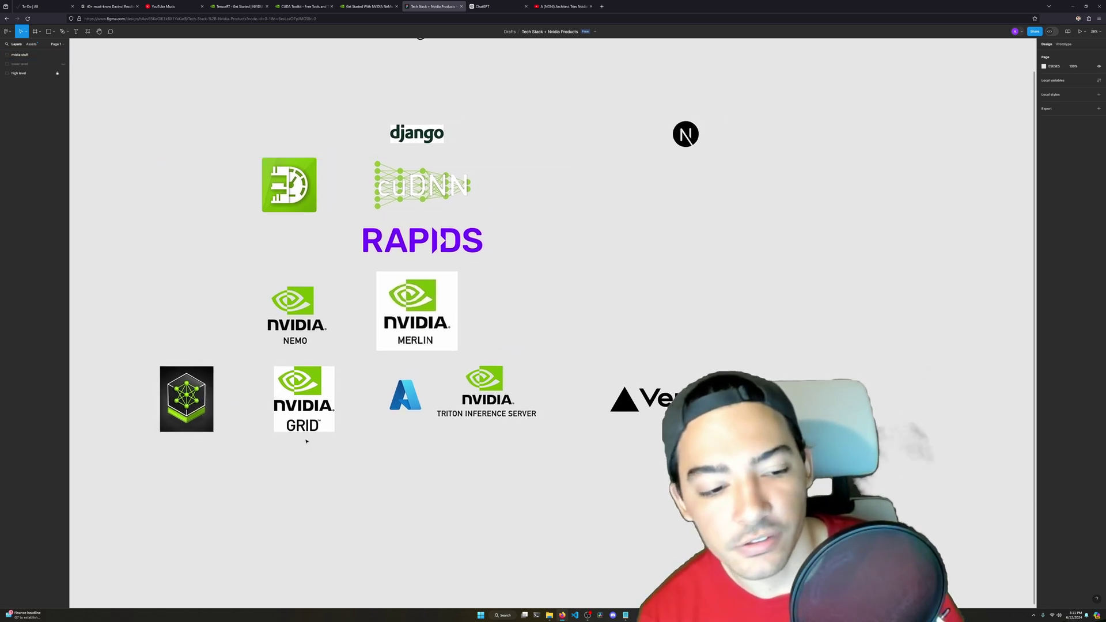